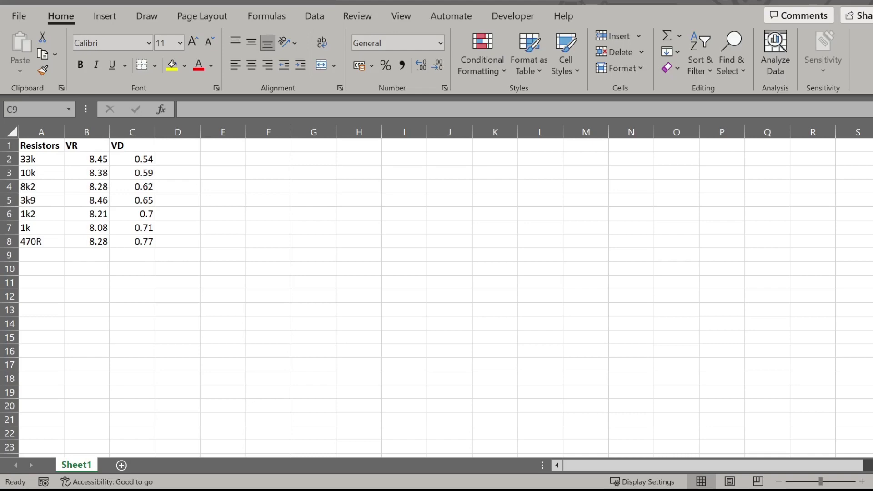
# Step: Examine the resistor list and the VR and VD readings recorded for each resistor
pyautogui.scroll(2, 437, 291)
pyautogui.scroll(2, 437, 291)
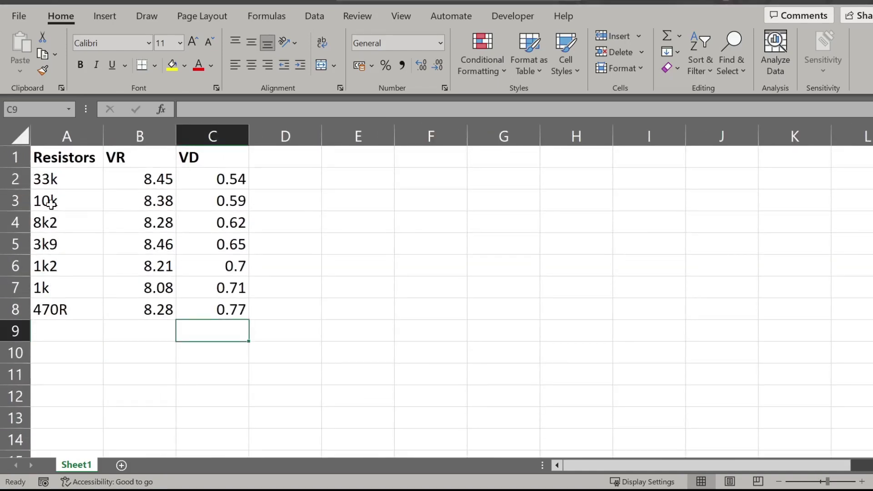
pyautogui.moveTo(54, 180); pyautogui.dragTo(64, 306)
pyautogui.click(72, 331)
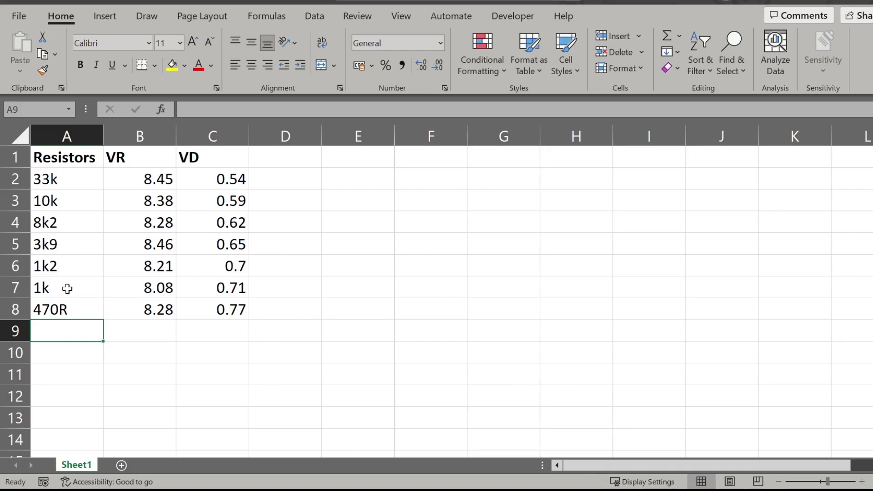
pyautogui.click(59, 313)
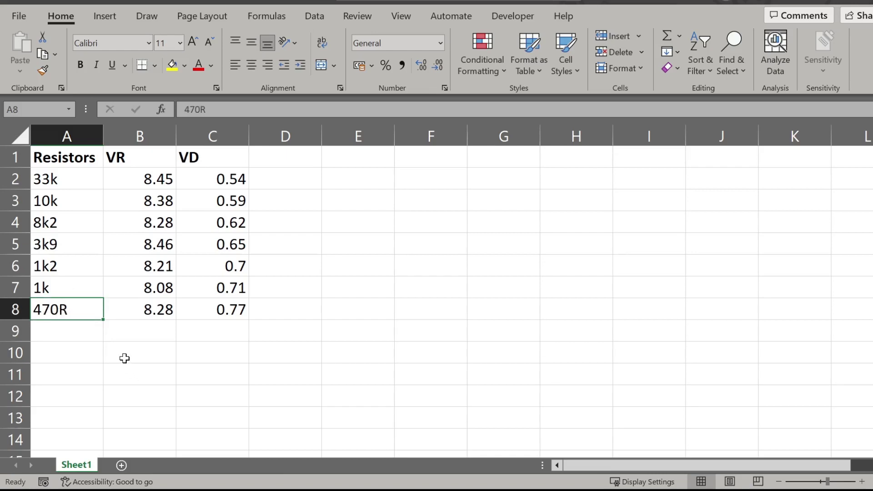
pyautogui.click(131, 182)
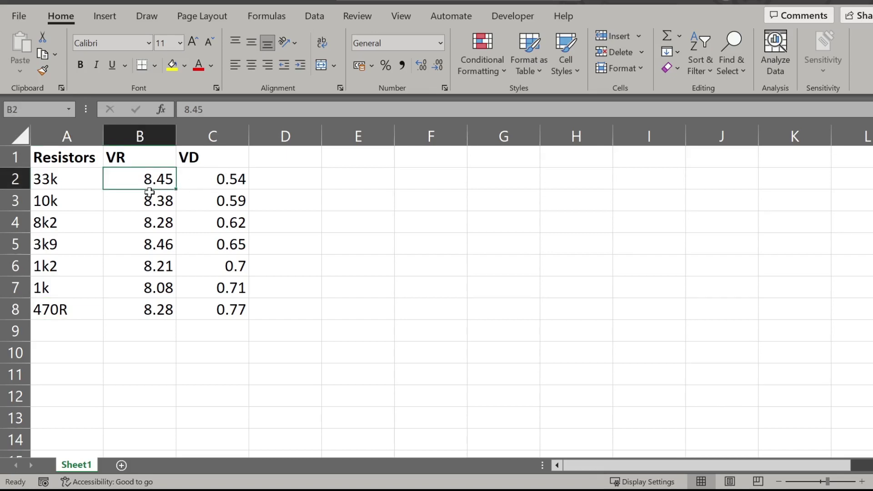
pyautogui.click(205, 177)
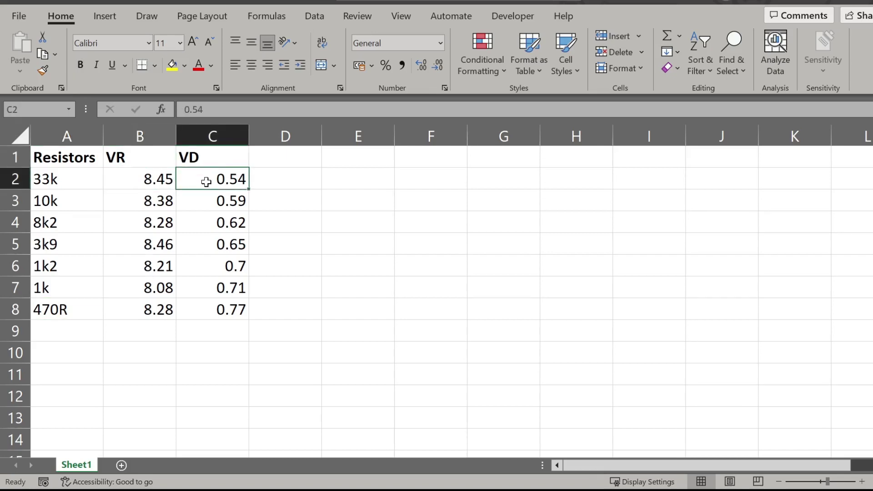
pyautogui.click(200, 157)
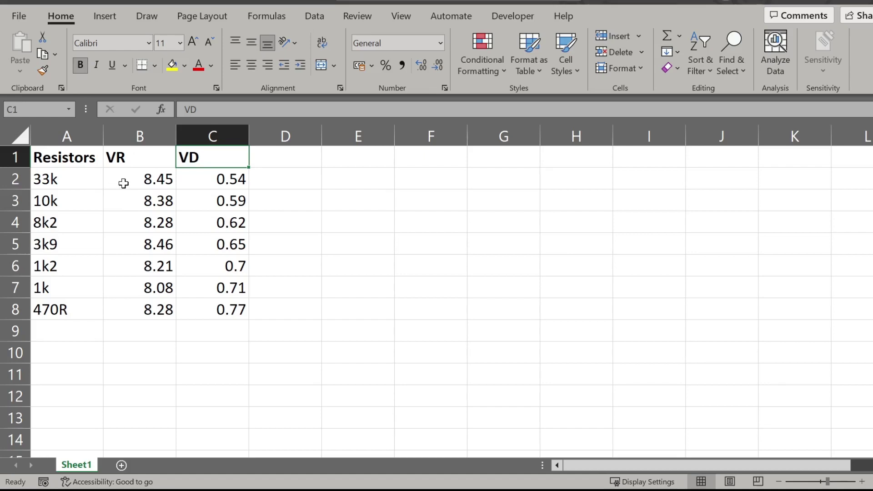
# Step: Replace the resistor labels in A2:A8 with the numeric values 33000, 10000, 8200, 3900, 1200, 1000 and 470
pyautogui.click(67, 178)
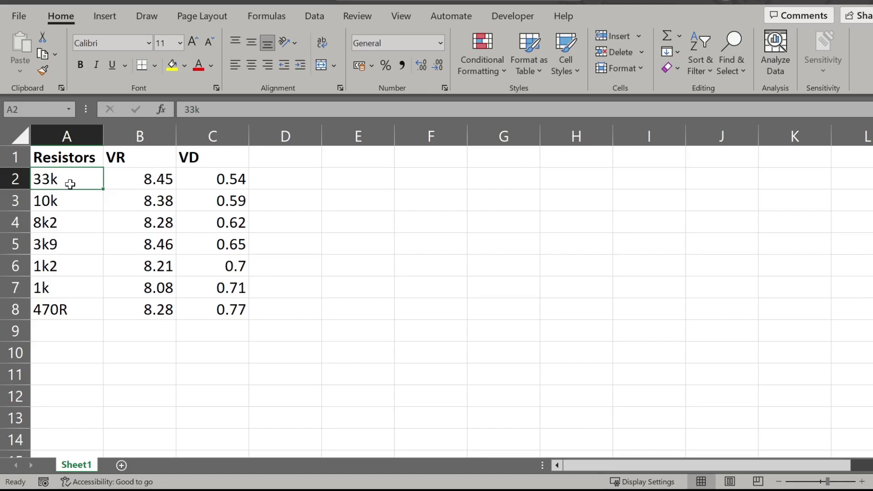
pyautogui.write('33000')
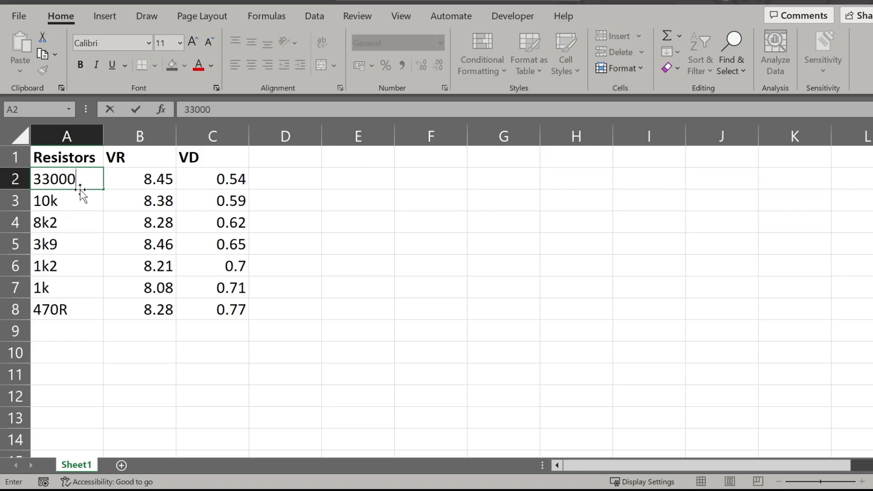
pyautogui.click(79, 192)
pyautogui.write('1')
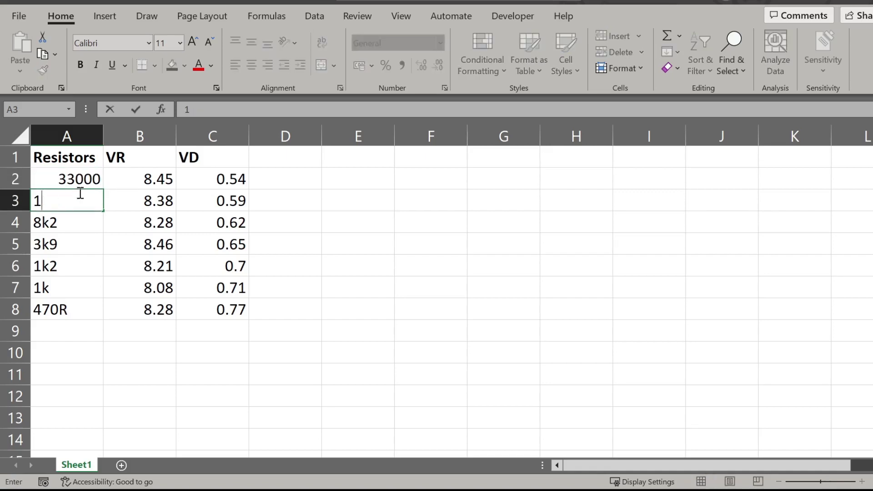
pyautogui.write('0000')
pyautogui.click(75, 226)
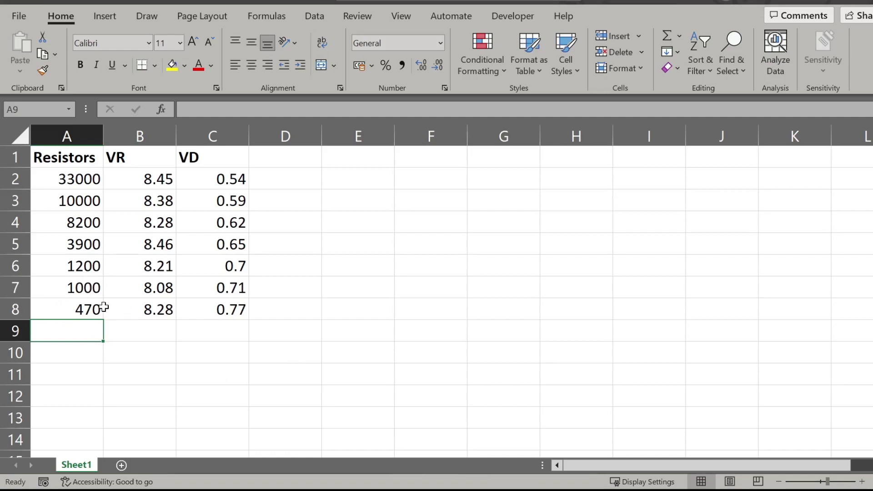
# Step: Enter the column header "I (A)" in cell D1
pyautogui.click(278, 151)
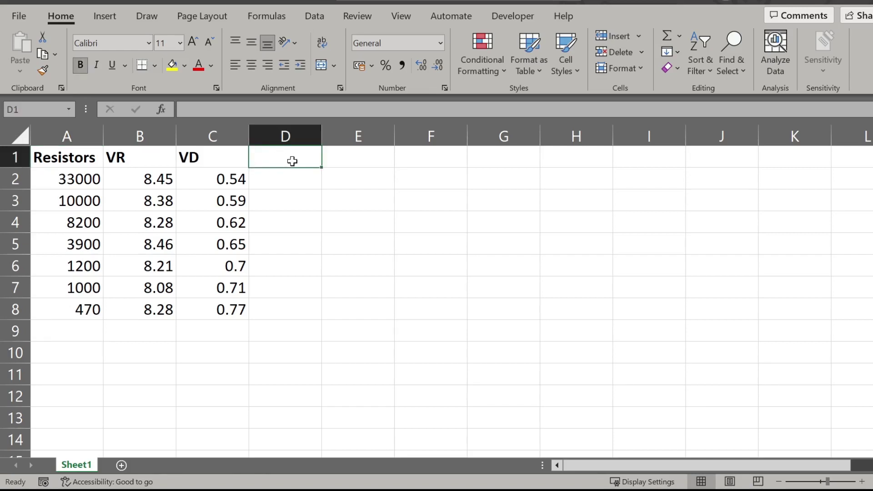
pyautogui.write('I')
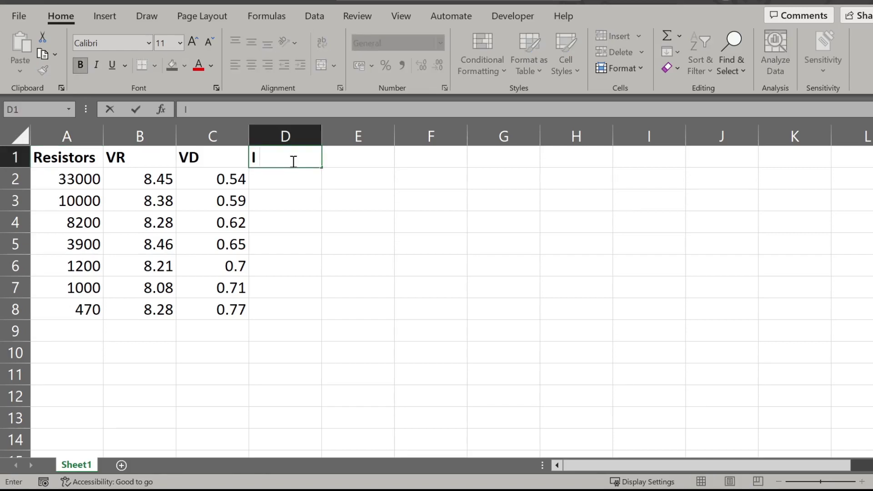
pyautogui.write(' (A')
# Step: Add the voltage unit to the existing headers so they read "VD (V)" in C1 and "VR (V)" in B1
pyautogui.click(209, 156)
pyautogui.doubleClick(208, 156)
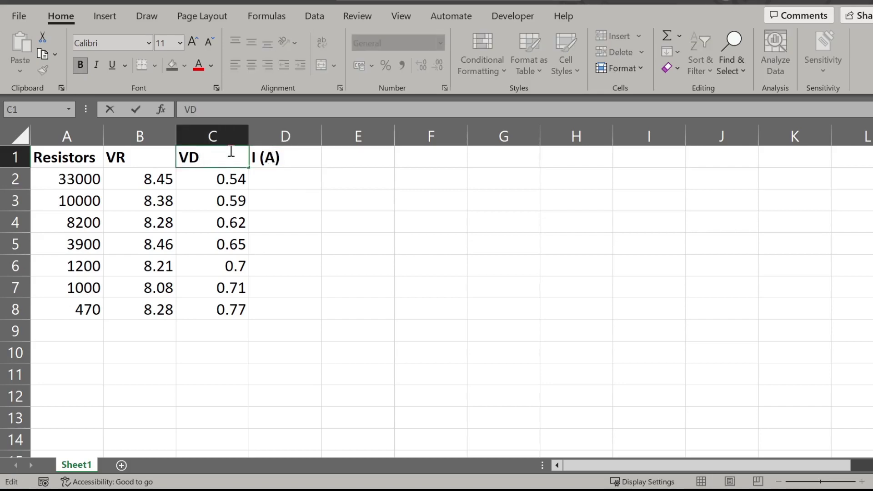
pyautogui.write('(V)')
pyautogui.click(150, 157)
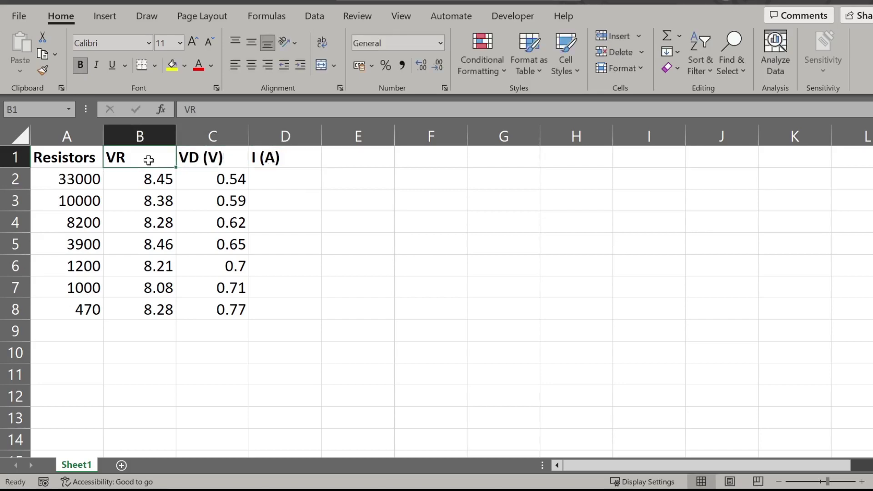
pyautogui.doubleClick(149, 159)
pyautogui.write('(V')
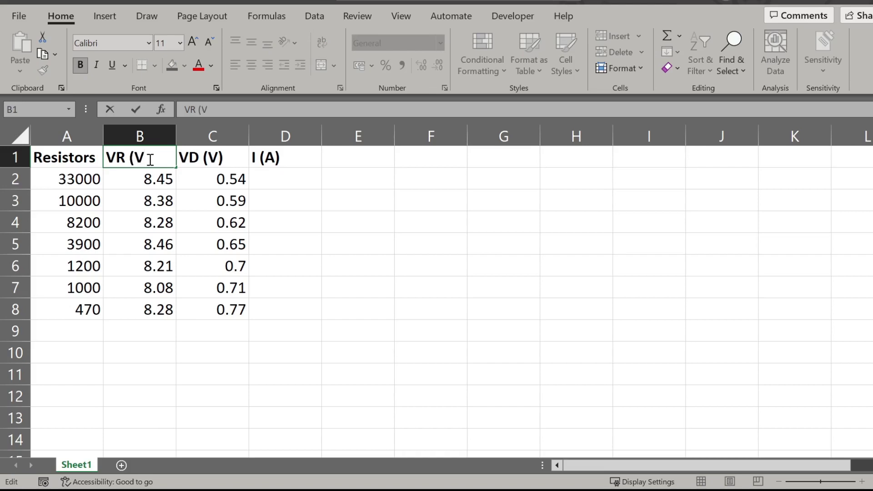
pyautogui.click(276, 215)
# Step: Calculate the current for the first resistor in D2 with the formula =B2/A2
pyautogui.click(290, 176)
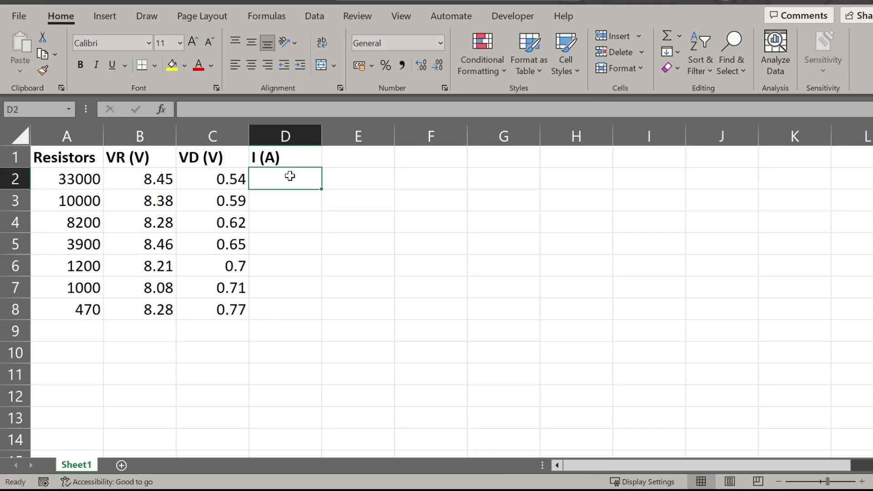
pyautogui.write('=')
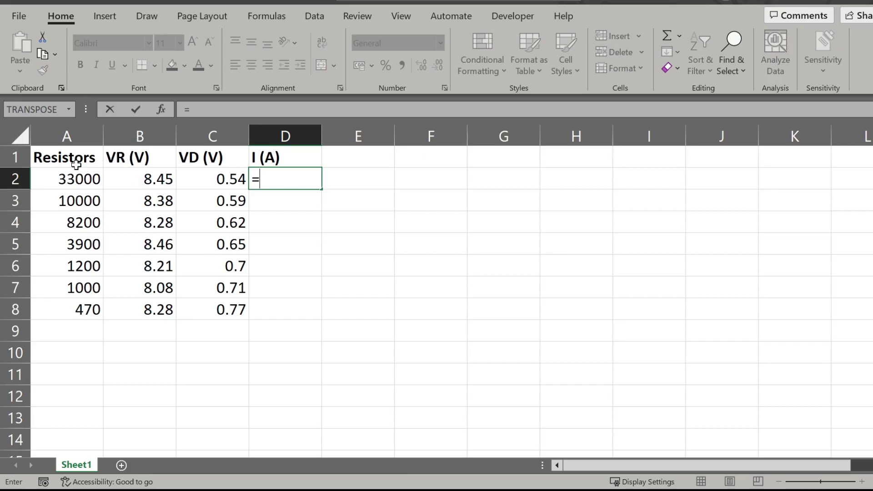
pyautogui.click(143, 179)
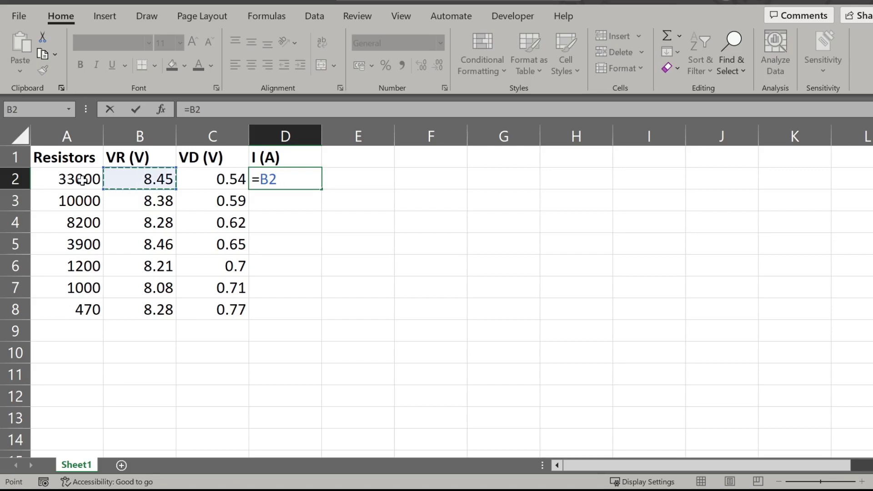
pyautogui.write('/')
pyautogui.click(81, 179)
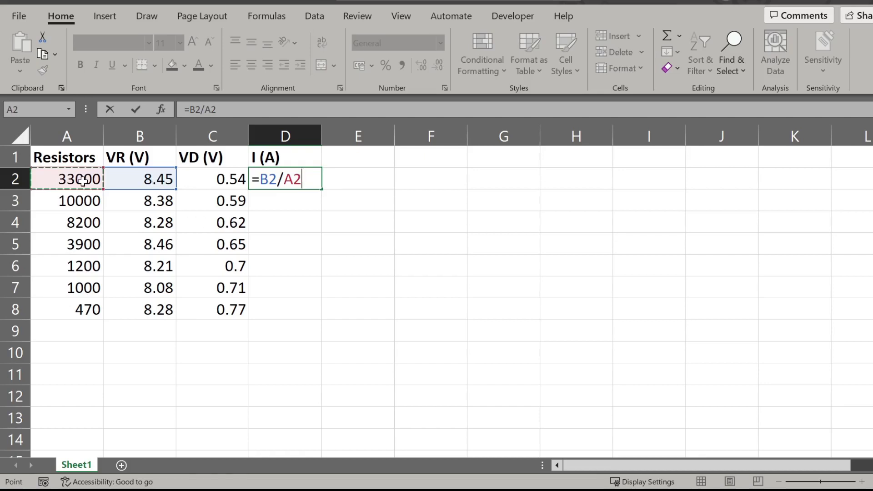
pyautogui.press('Return')
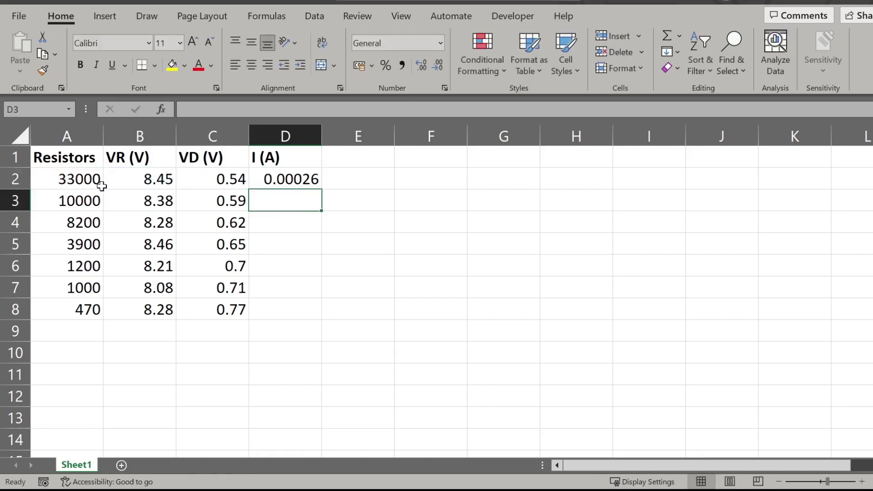
# Step: Fill the current formula from D2 down through D8
pyautogui.click(294, 182)
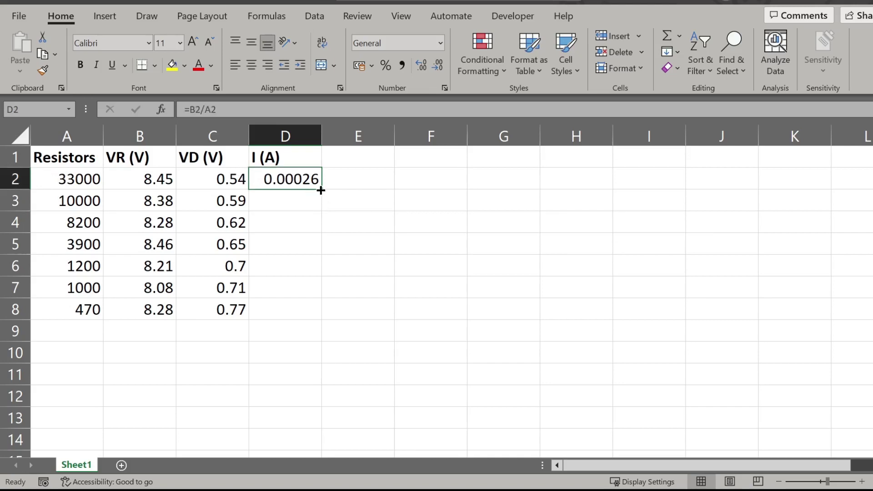
pyautogui.moveTo(321, 190); pyautogui.dragTo(322, 324)
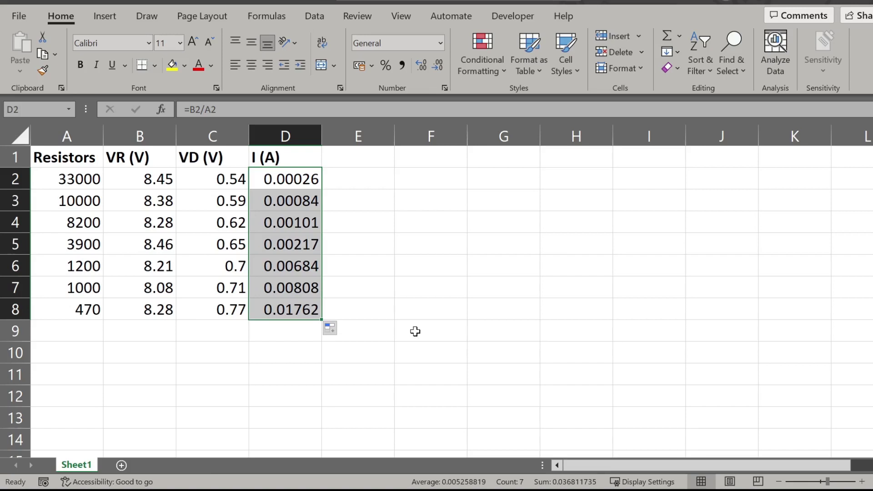
pyautogui.click(415, 332)
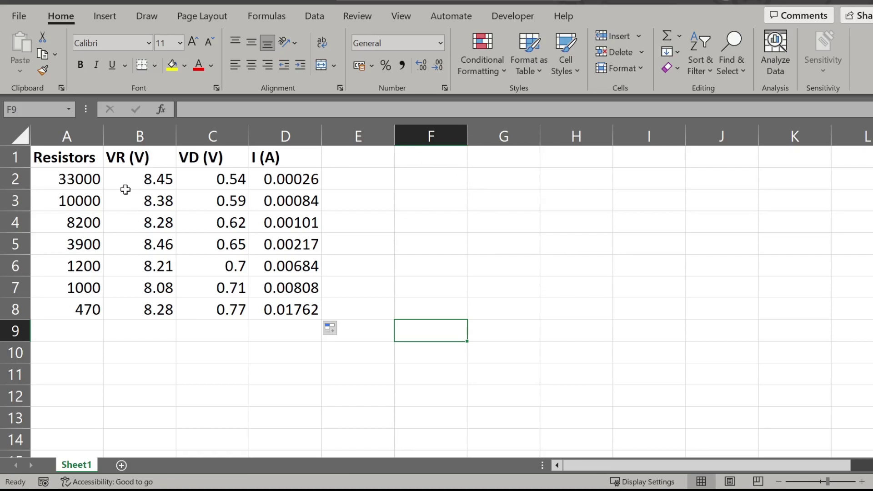
# Step: Review the calculated currents alongside the VD readings and the resistor and VR data they are derived from
pyautogui.moveTo(288, 175); pyautogui.dragTo(283, 303)
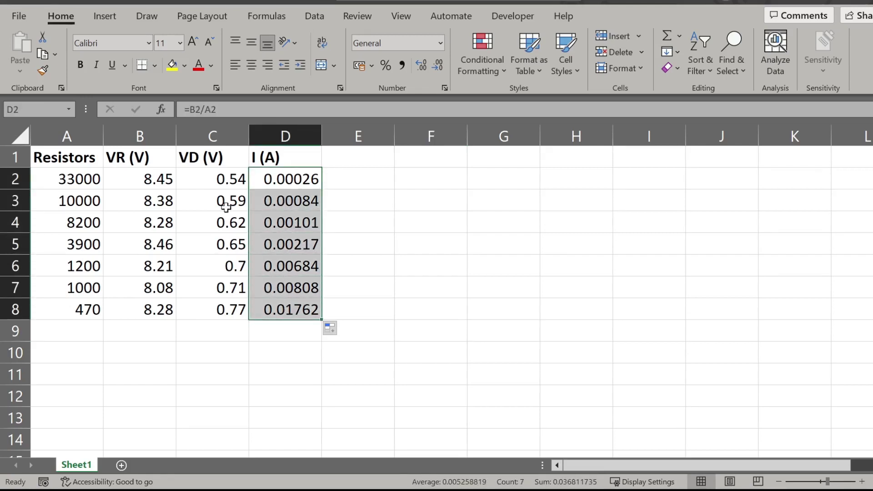
pyautogui.moveTo(200, 175); pyautogui.dragTo(201, 309)
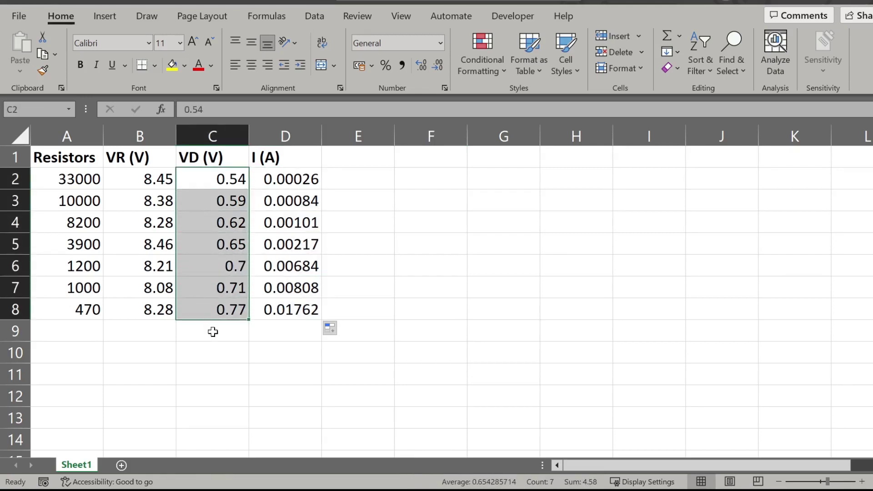
pyautogui.moveTo(123, 182); pyautogui.dragTo(55, 311)
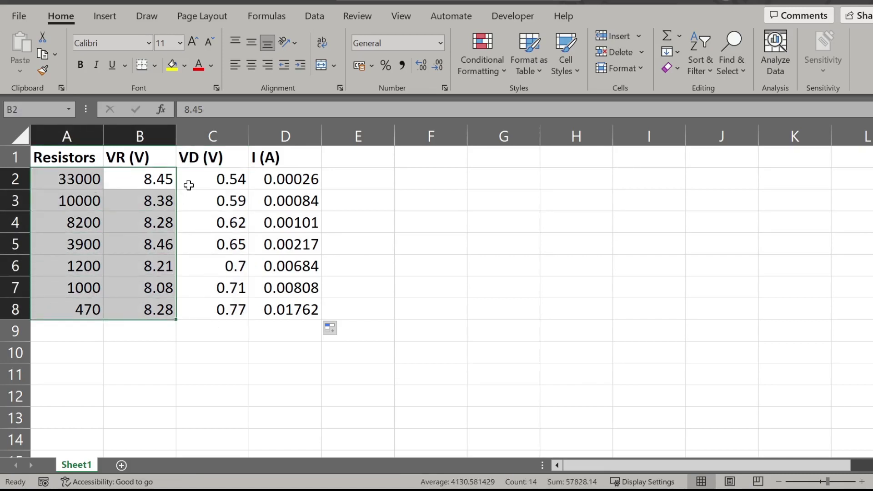
pyautogui.moveTo(286, 179); pyautogui.dragTo(291, 309)
pyautogui.click(279, 182)
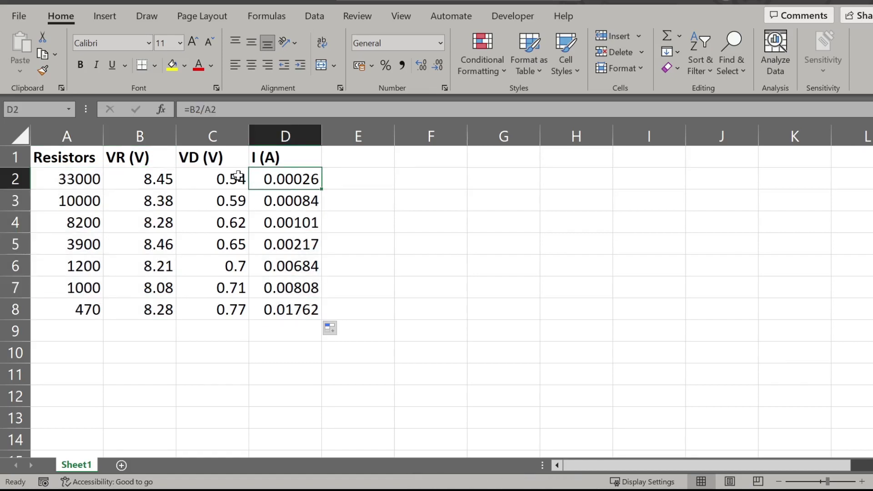
pyautogui.moveTo(238, 175); pyautogui.dragTo(239, 306)
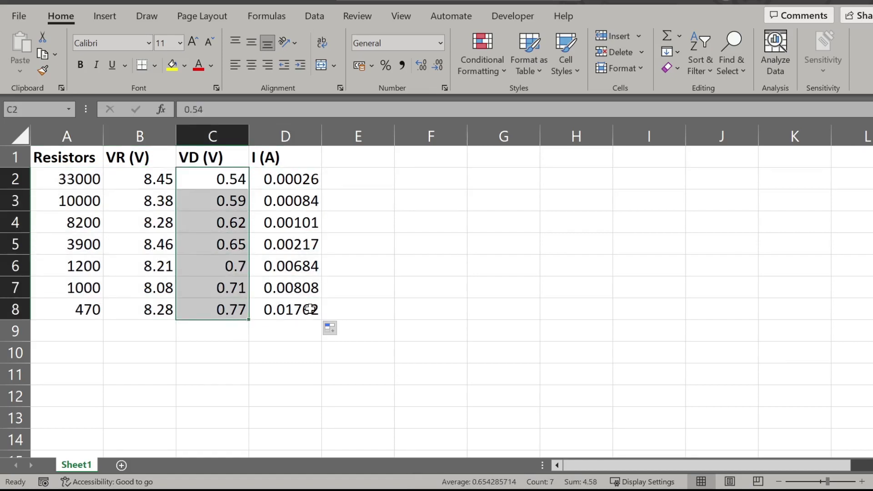
pyautogui.click(332, 177)
pyautogui.moveTo(292, 179); pyautogui.dragTo(300, 321)
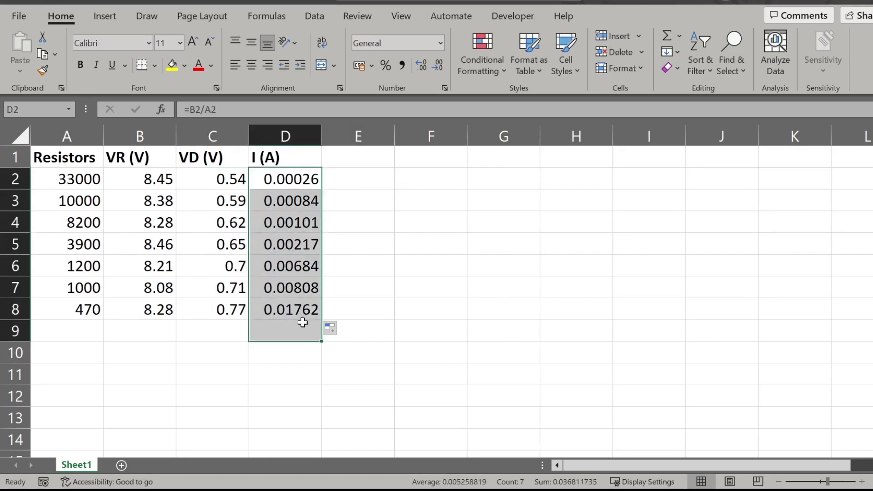
pyautogui.click(269, 164)
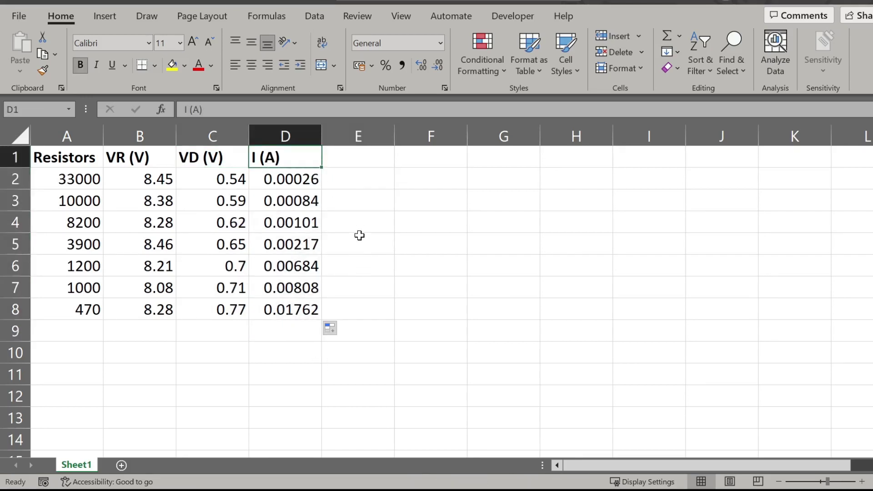
# Step: Enter the column header "I (mA)" in cell E1
pyautogui.click(360, 156)
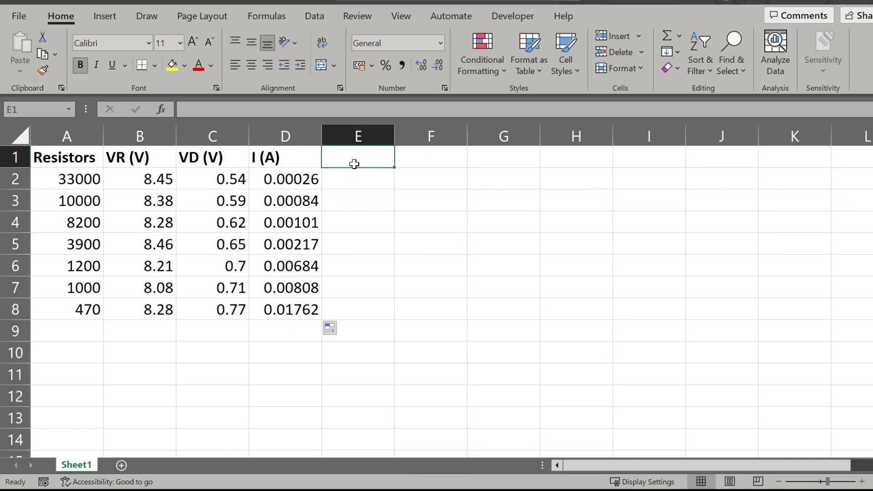
pyautogui.write('I (mA')
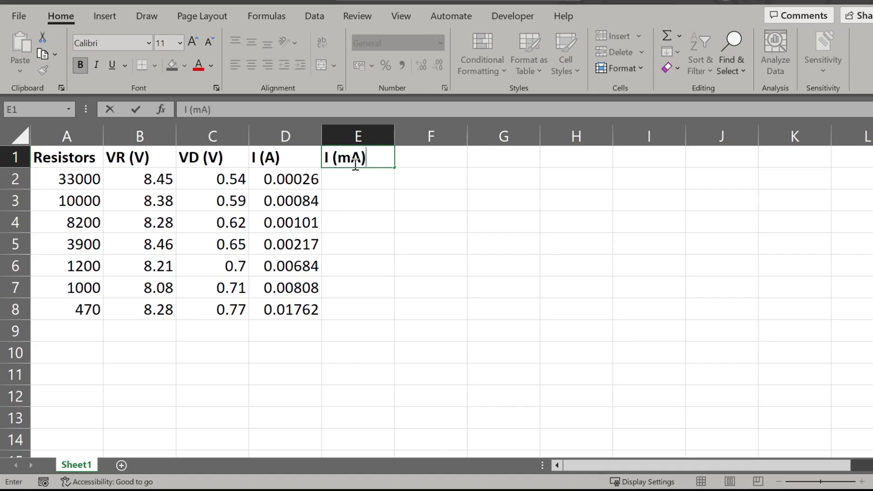
pyautogui.press('Return')
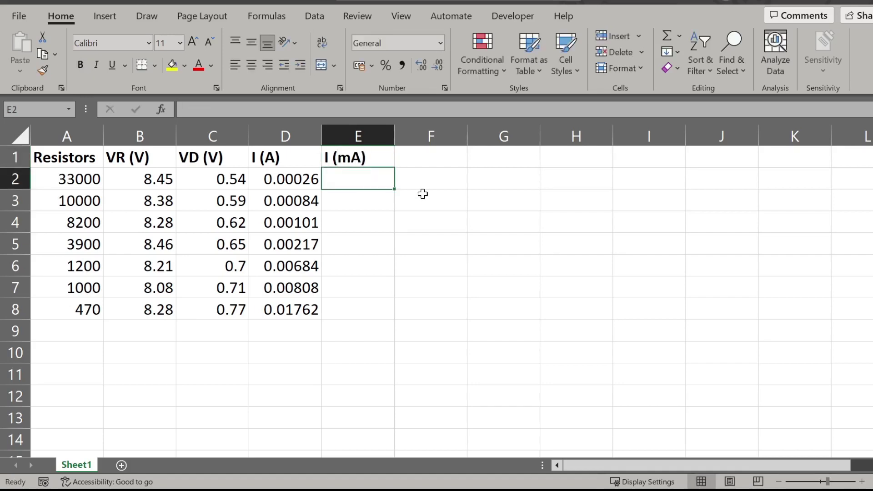
# Step: Calculate the first resistor's current in milliamps in E2 with the formula =1000*D2
pyautogui.write('=')
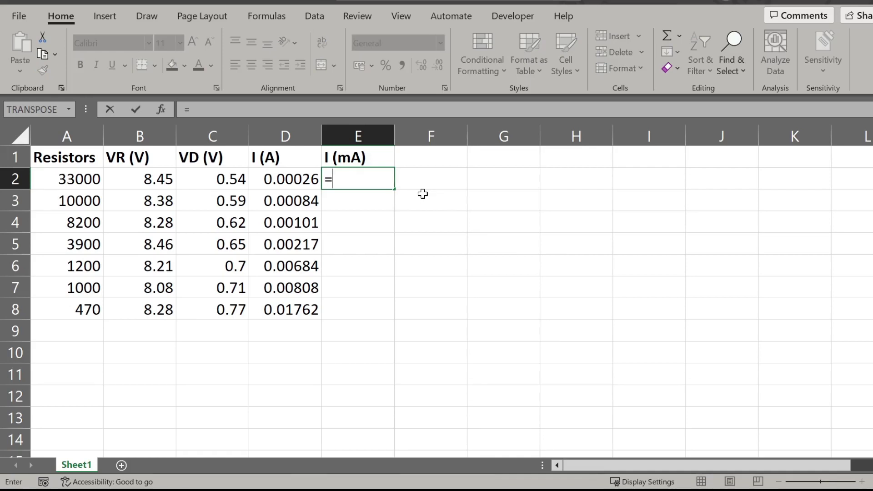
pyautogui.write('100')
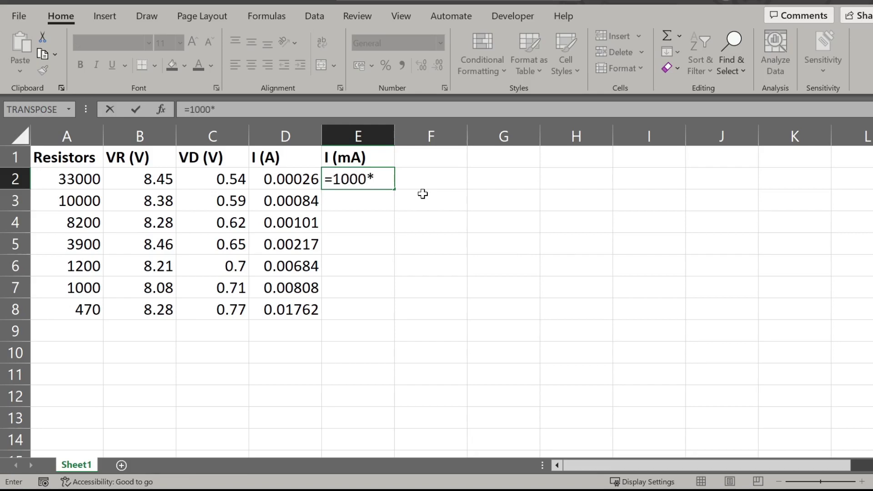
pyautogui.write('0*')
pyautogui.click(280, 181)
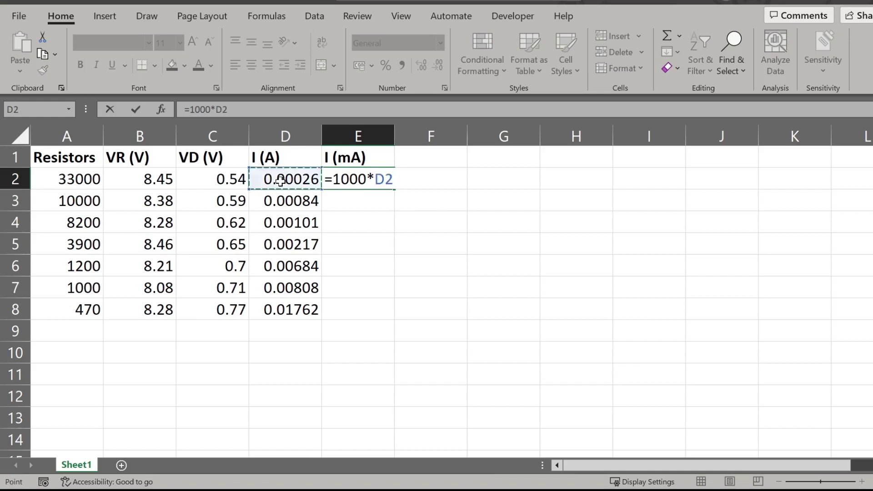
pyautogui.press('Return')
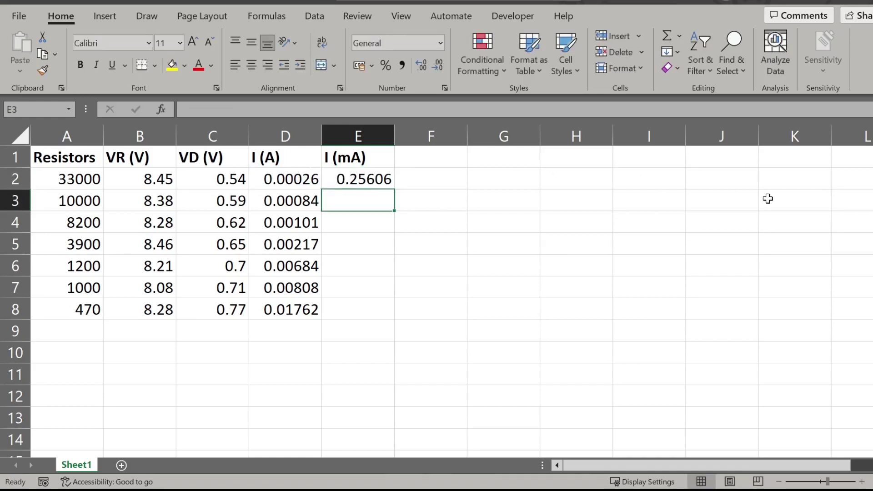
# Step: Fill the milliamp formula from E2 down through E8
pyautogui.click(367, 182)
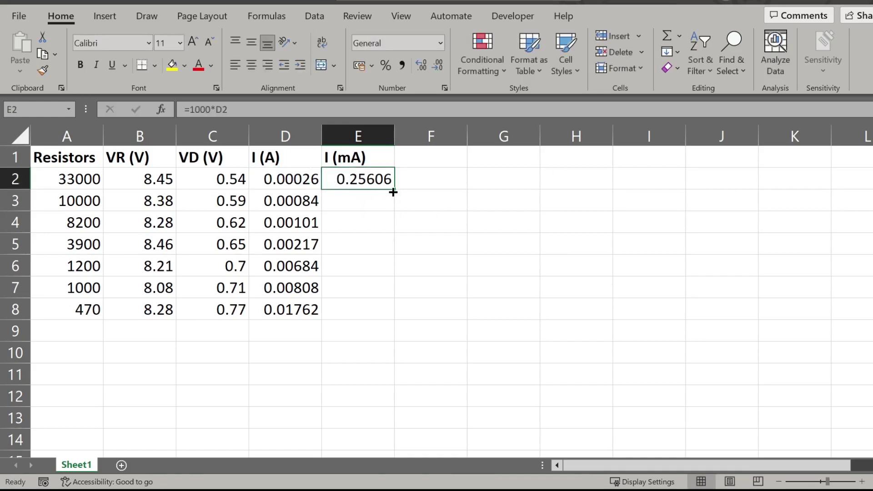
pyautogui.moveTo(393, 190); pyautogui.dragTo(393, 319)
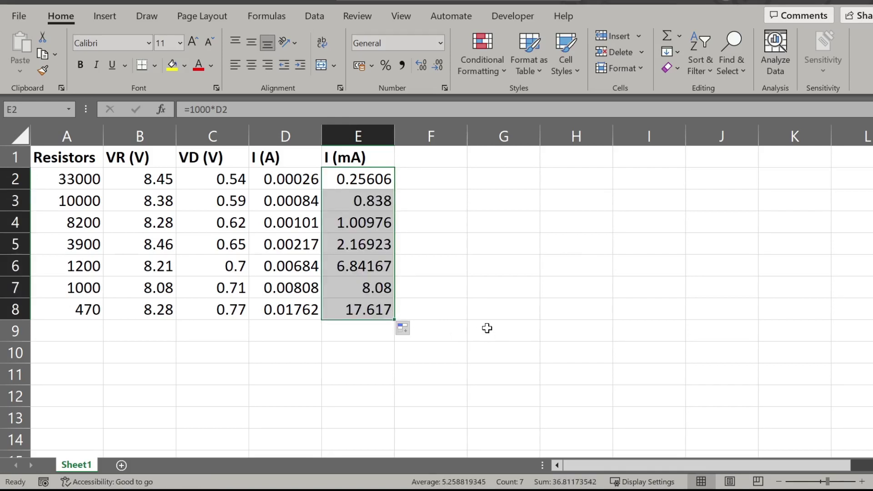
pyautogui.click(487, 327)
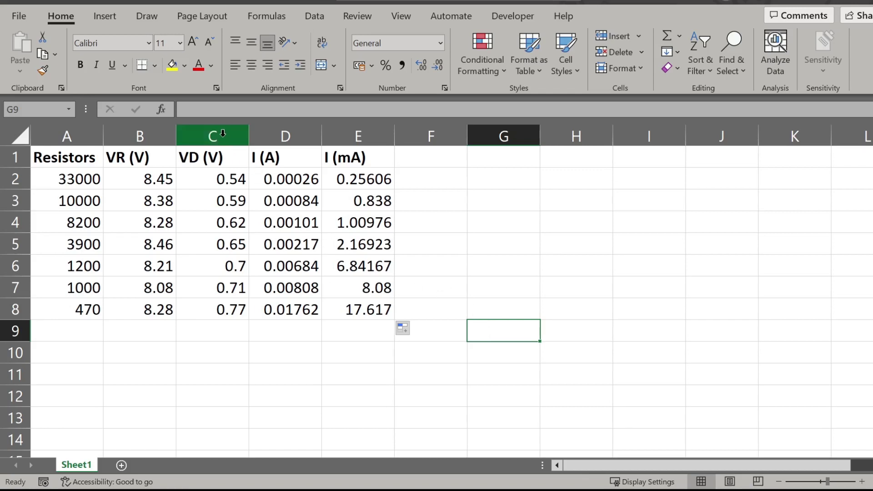
# Step: Insert a scatter chart with smooth lines and markers plotting the I (mA) column against the VD (V) column
pyautogui.moveTo(210, 155); pyautogui.dragTo(214, 309)
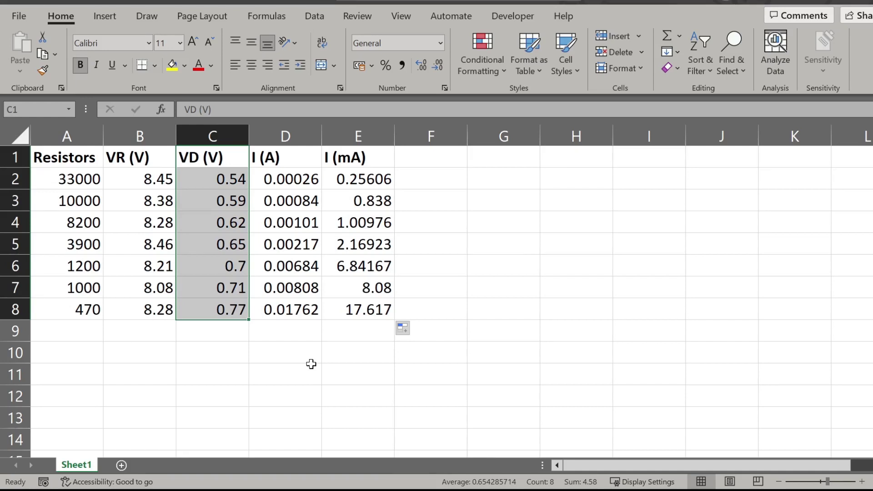
pyautogui.moveTo(344, 158); pyautogui.dragTo(344, 311)
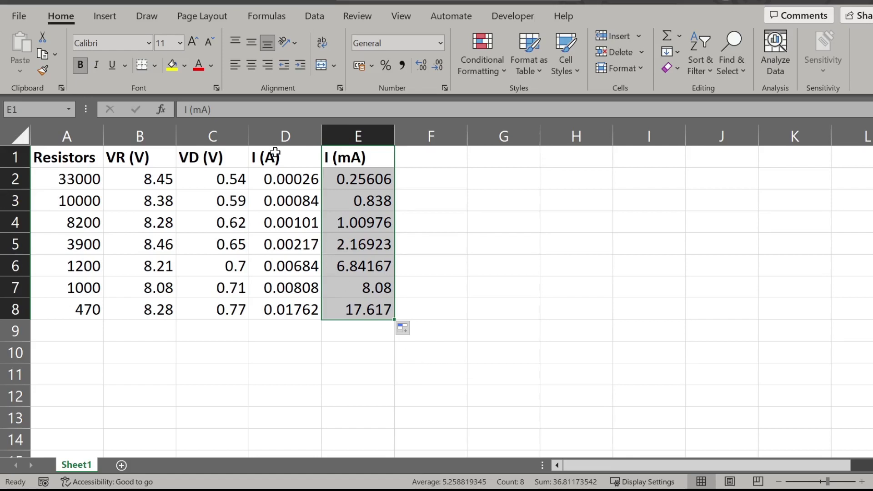
pyautogui.click(213, 132)
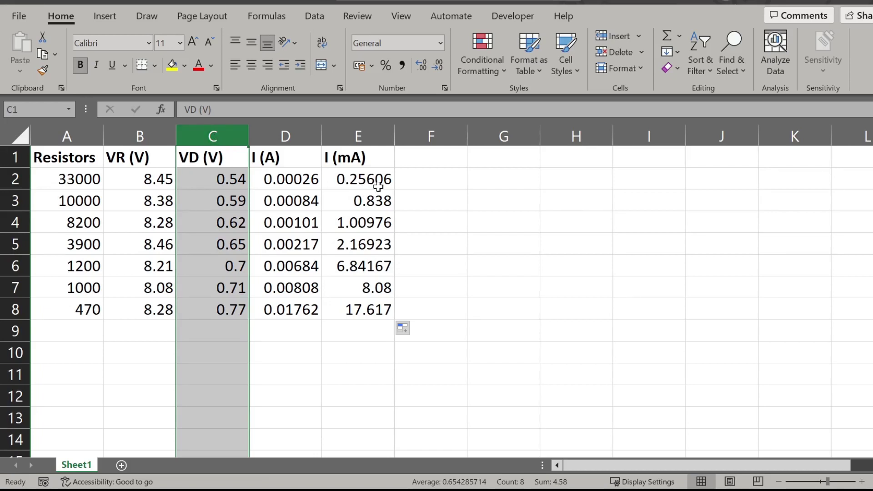
pyautogui.keyDown('ctrl'); pyautogui.click(372, 128); pyautogui.keyUp('ctrl')
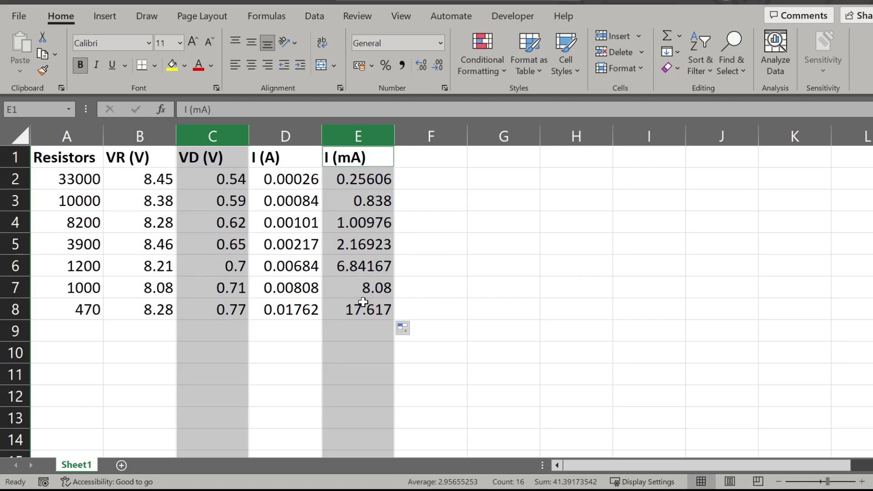
pyautogui.click(105, 16)
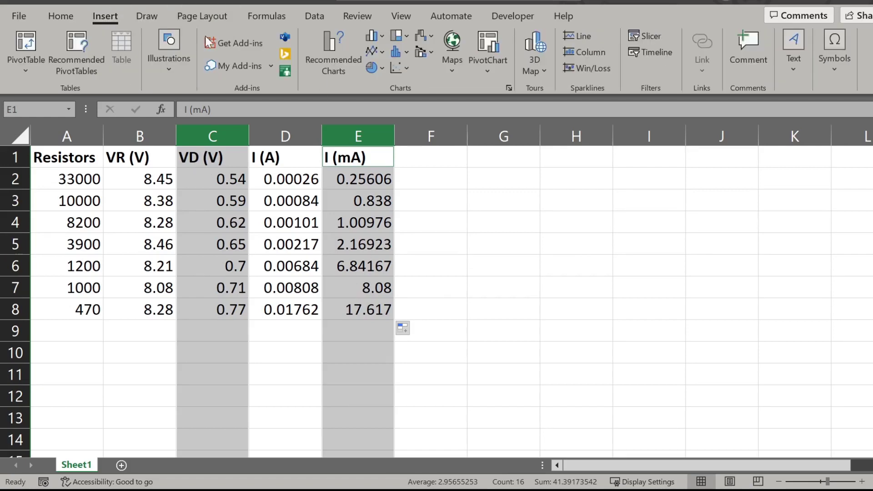
pyautogui.click(406, 72)
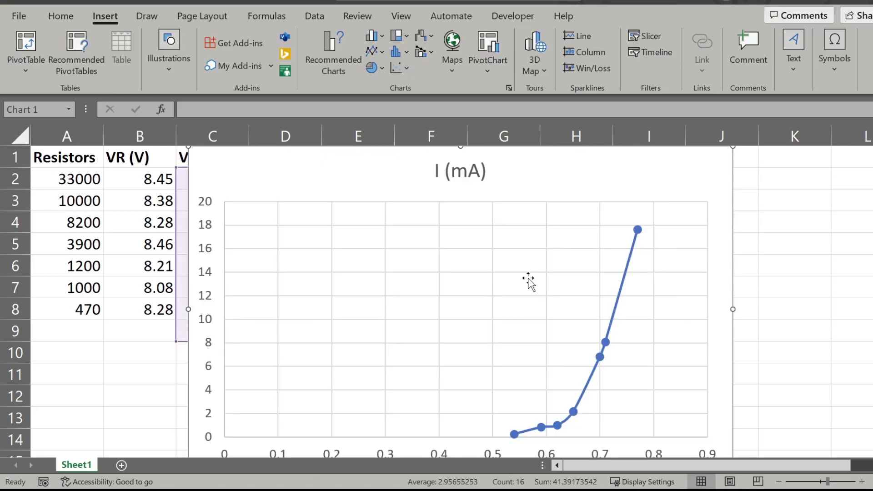
# Step: Move the chart clear of the data table and apply a quick layout with axis titles and a legend
pyautogui.scroll(-2, 568, 304)
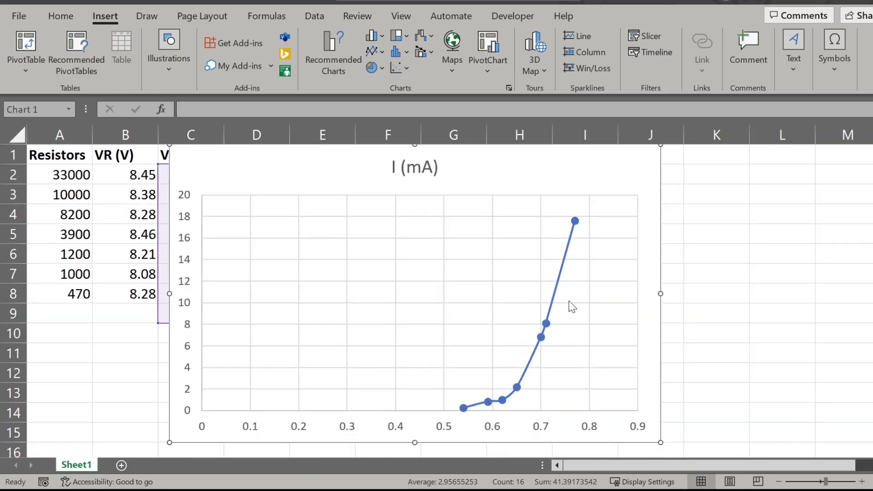
pyautogui.scroll(-1, 569, 304)
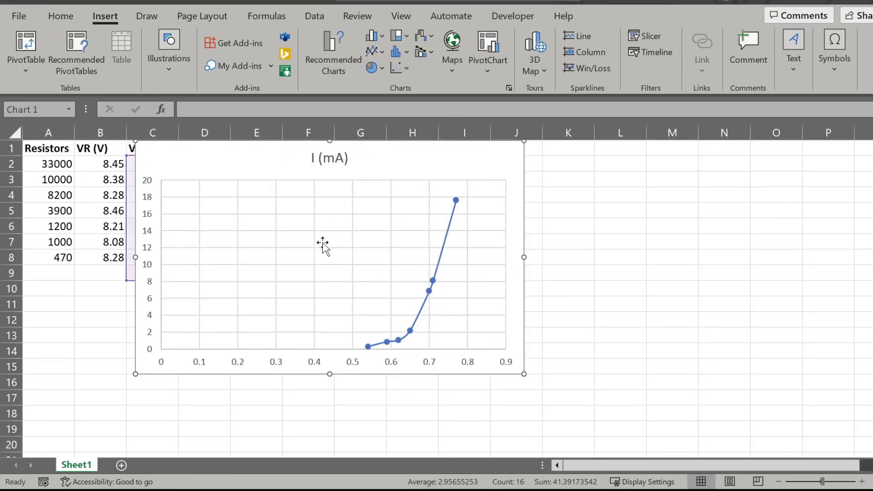
pyautogui.click(318, 166)
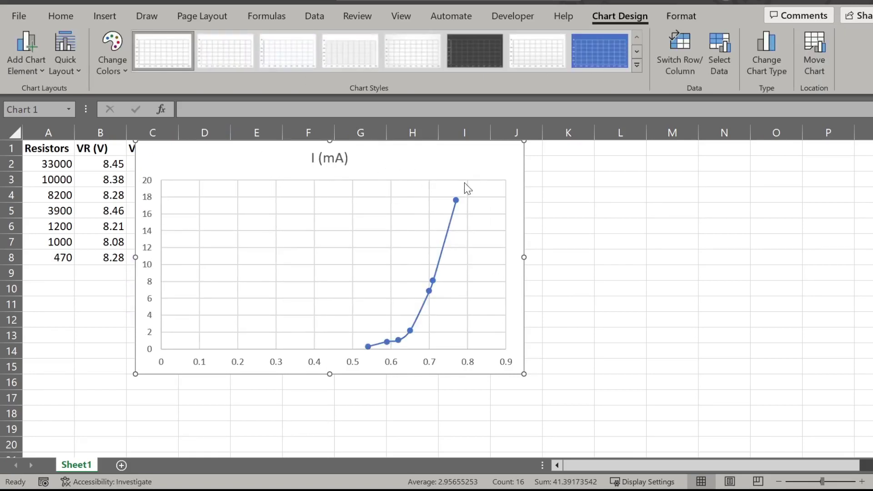
pyautogui.moveTo(495, 159); pyautogui.dragTo(686, 186)
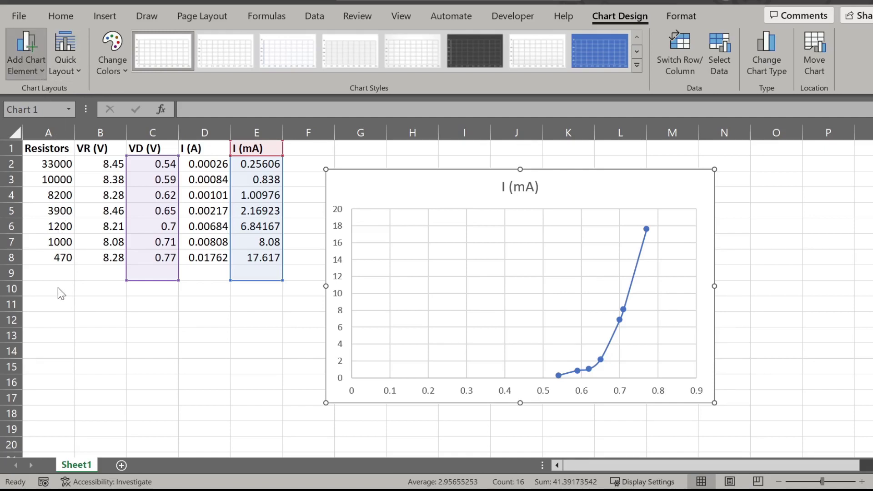
pyautogui.click(71, 61)
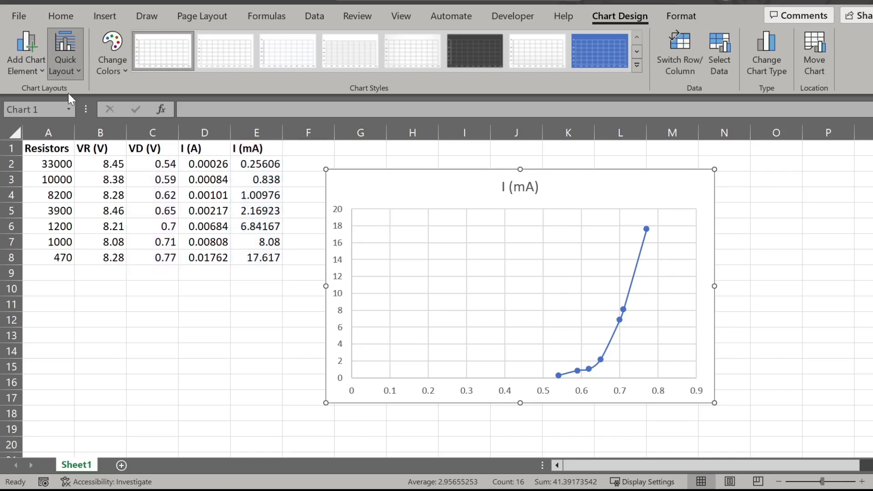
pyautogui.click(68, 97)
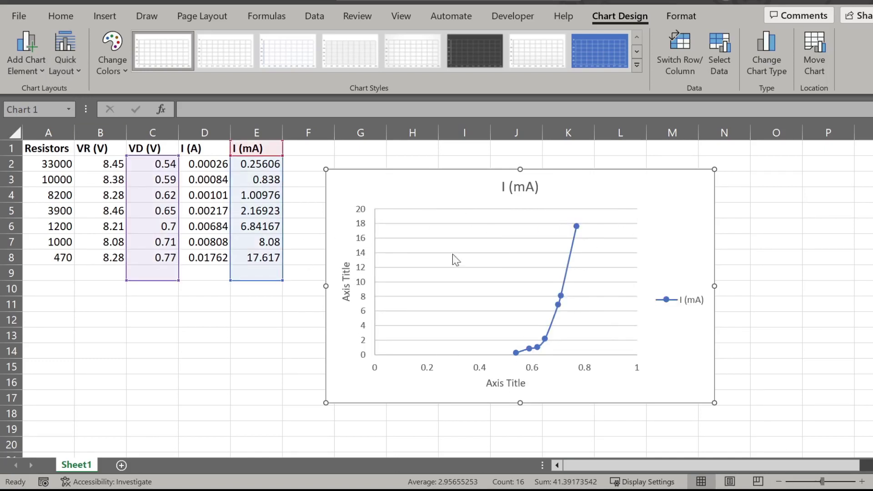
# Step: Set the chart's horizontal axis title to "VD (V)"
pyautogui.click(504, 385)
pyautogui.doubleClick(503, 385)
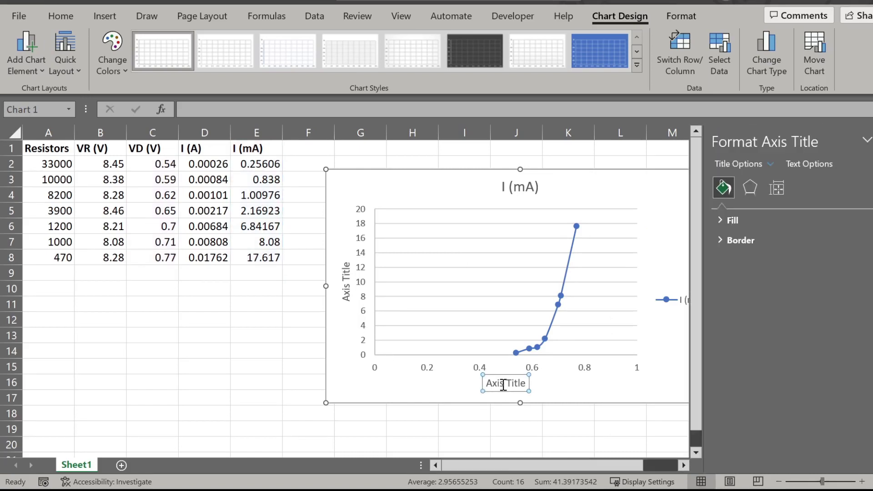
pyautogui.click(499, 383)
pyautogui.moveTo(502, 382); pyautogui.dragTo(536, 382)
pyautogui.doubleClick(495, 383)
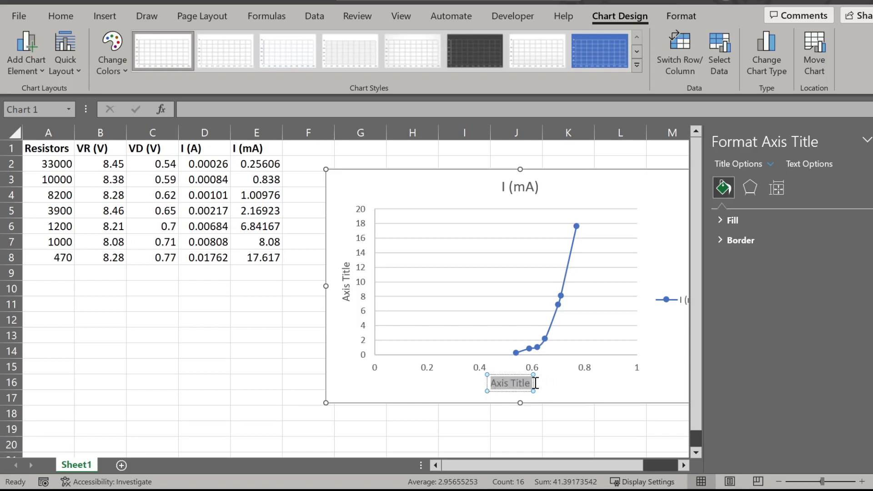
pyautogui.write('V')
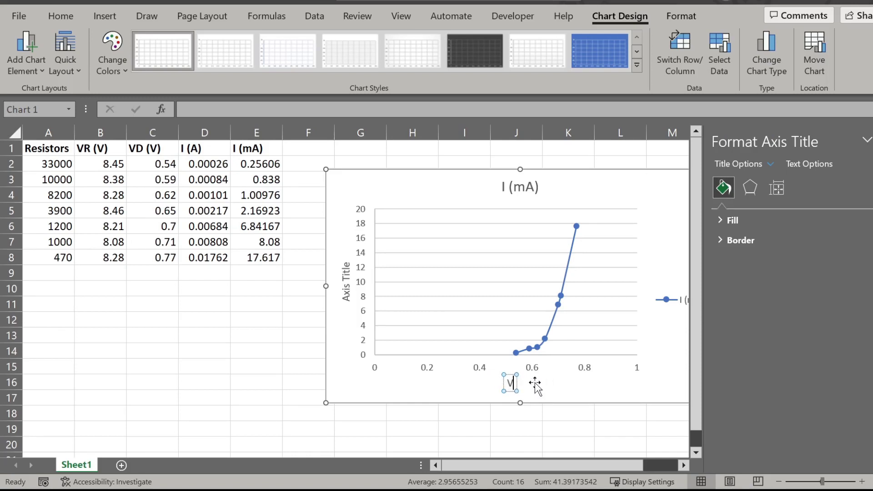
pyautogui.write('D (V)')
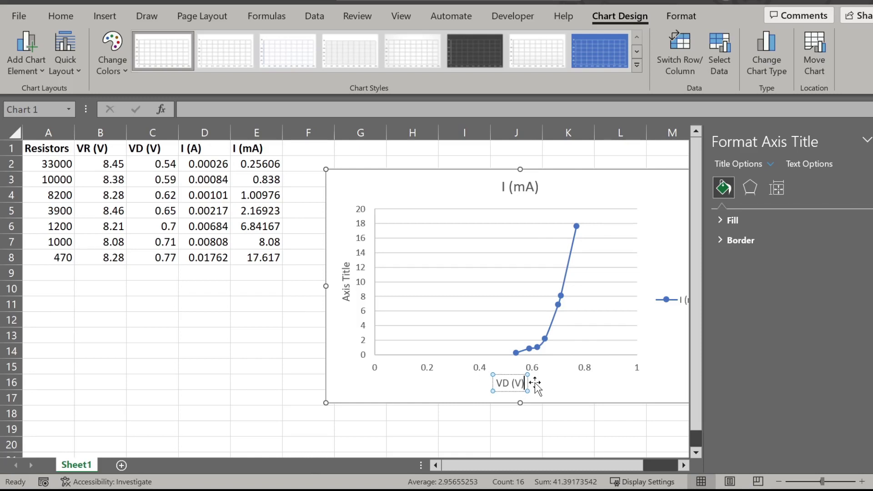
pyautogui.click(357, 384)
# Step: Set the chart's vertical axis title to "I (mA)"
pyautogui.click(348, 279)
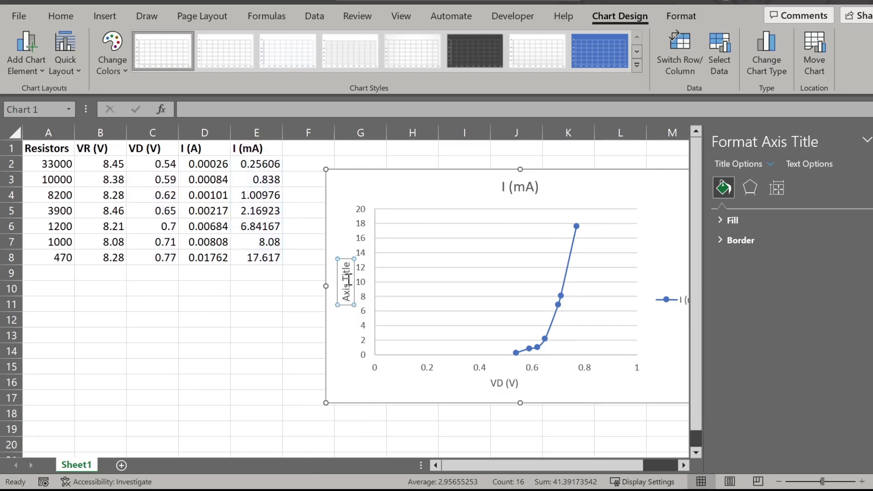
pyautogui.tripleClick(347, 279)
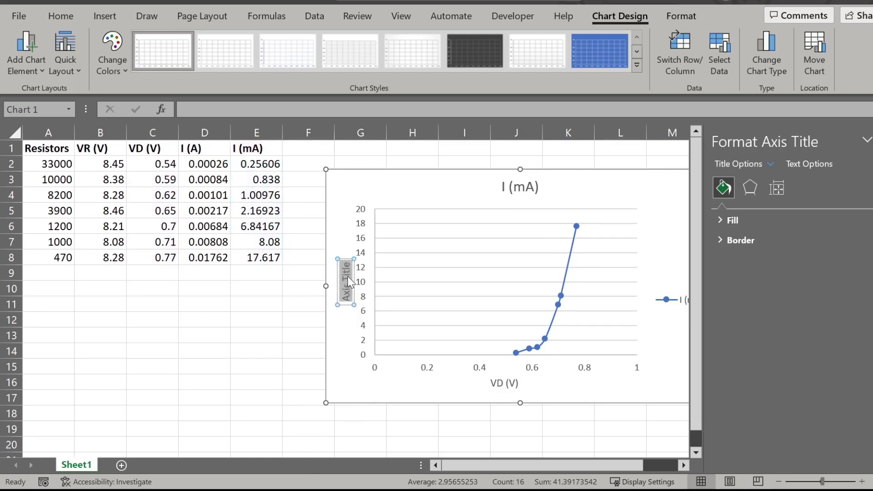
pyautogui.press('BackSpace')
pyautogui.write('I (mA)')
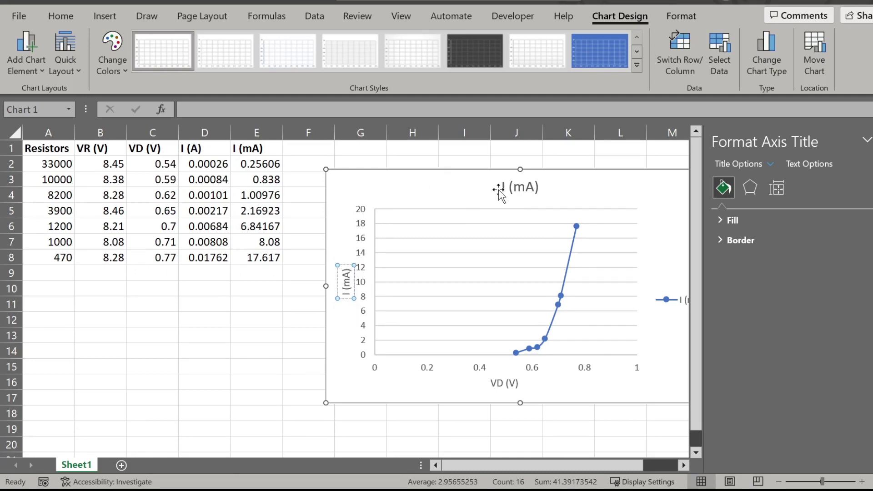
# Step: Change the chart title to "Diode Forward Bias Characteristic" and close the formatting pane
pyautogui.click(540, 188)
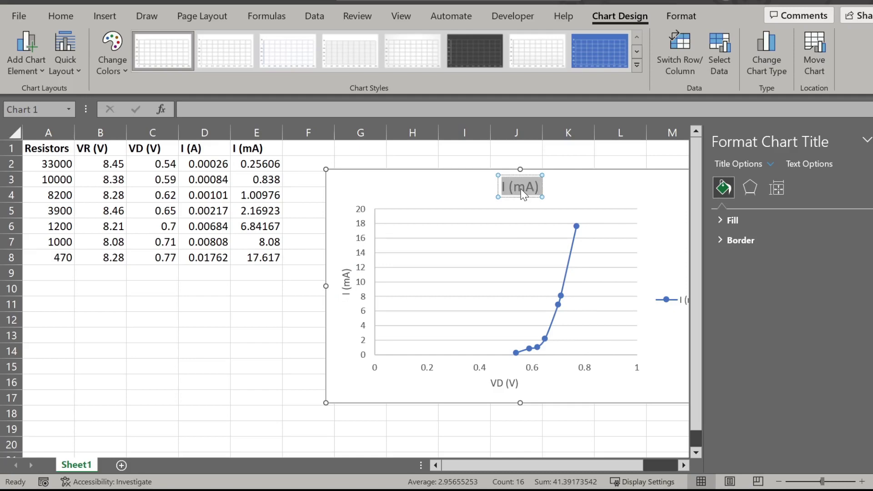
pyautogui.write('Diode')
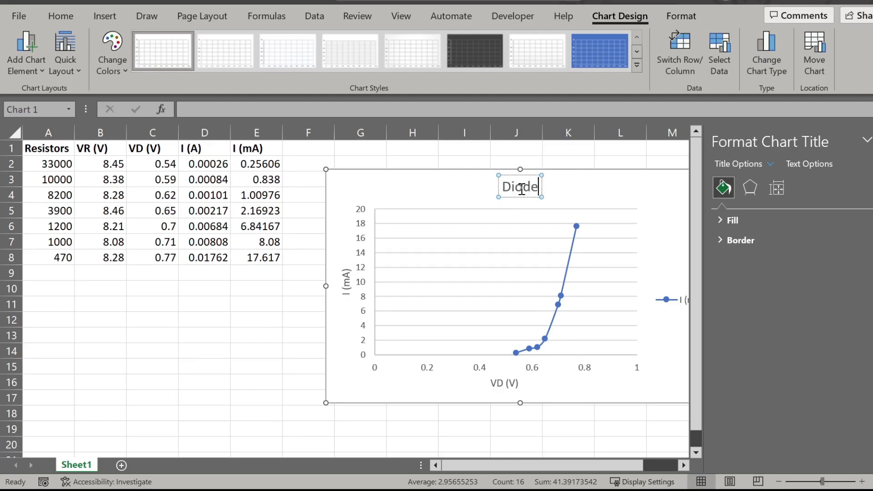
pyautogui.write(' For')
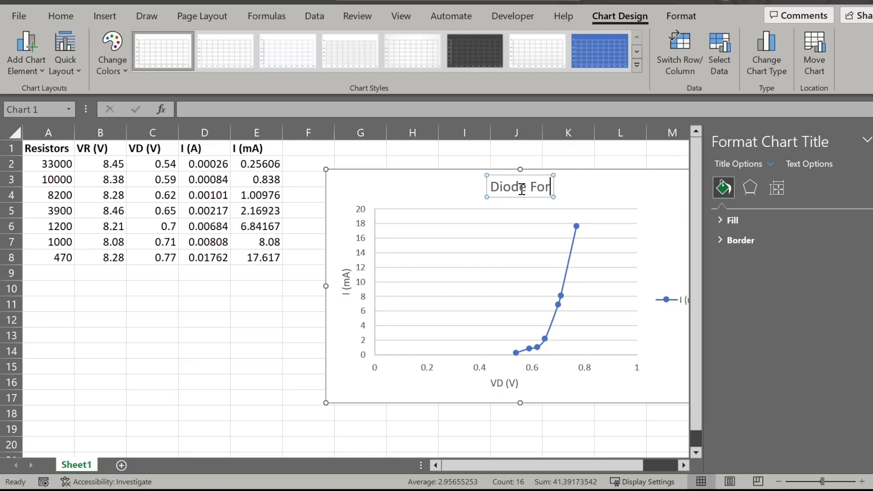
pyautogui.write('ward Bias C')
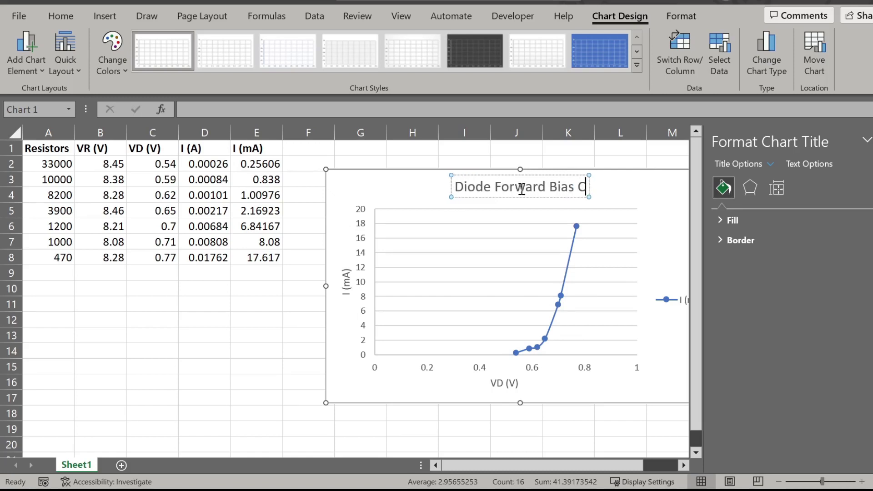
pyautogui.write('haracter')
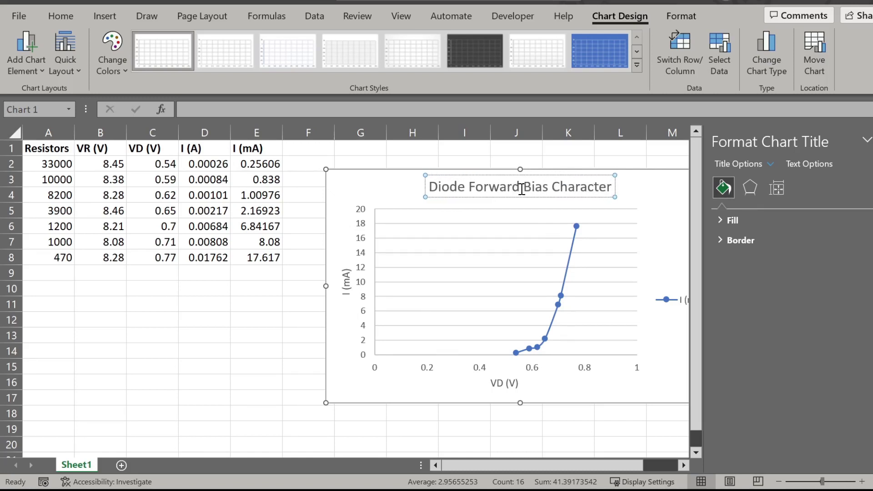
pyautogui.write('istic')
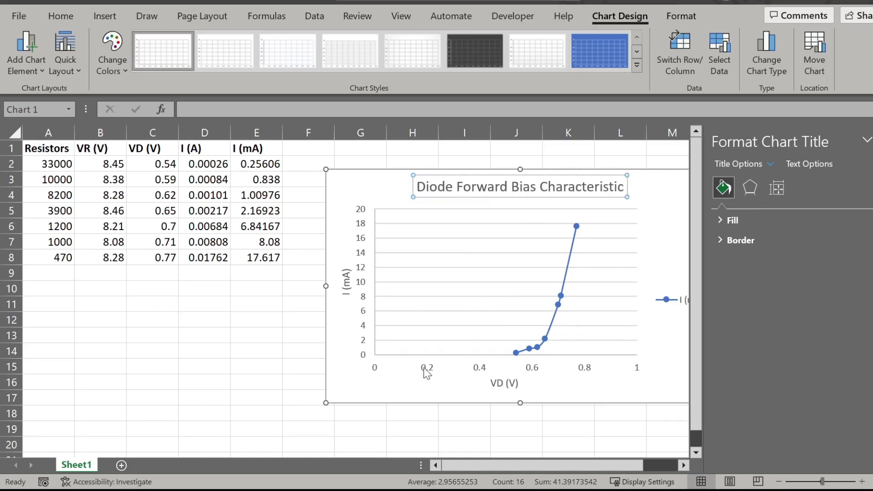
pyautogui.click(352, 398)
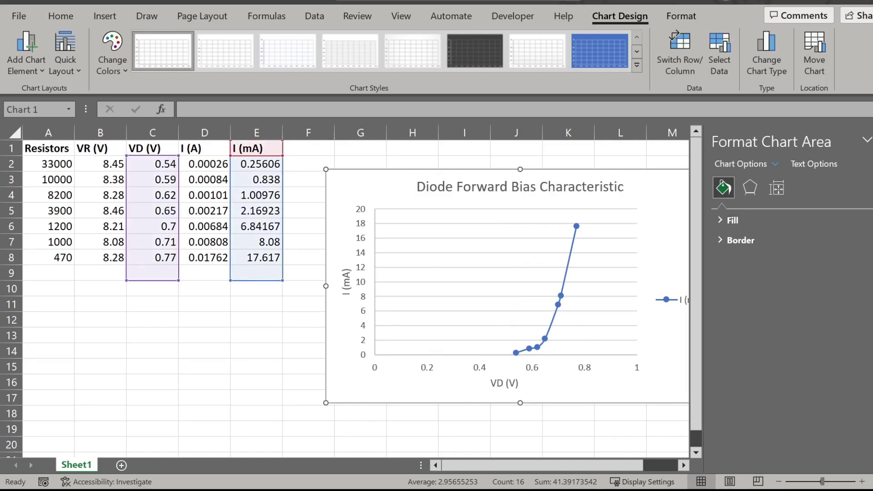
pyautogui.click(868, 140)
# Step: Delete the legend from the diode chart and deselect the chart
pyautogui.click(673, 300)
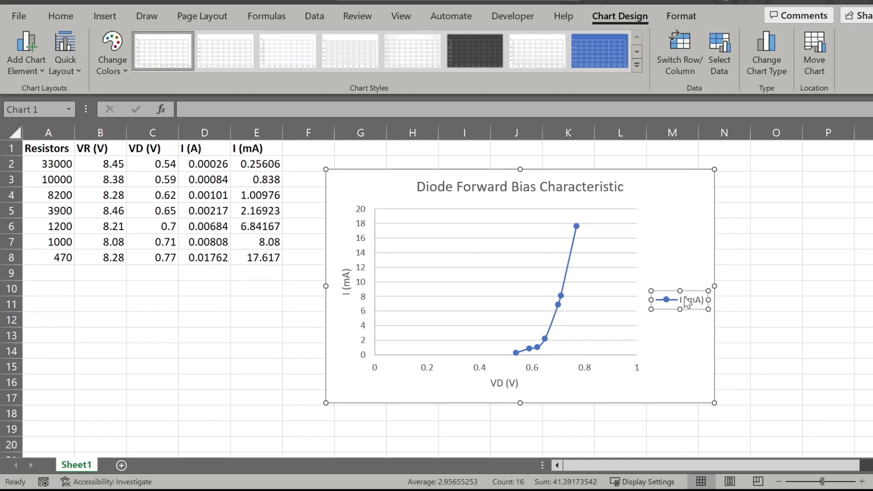
pyautogui.press('Delete')
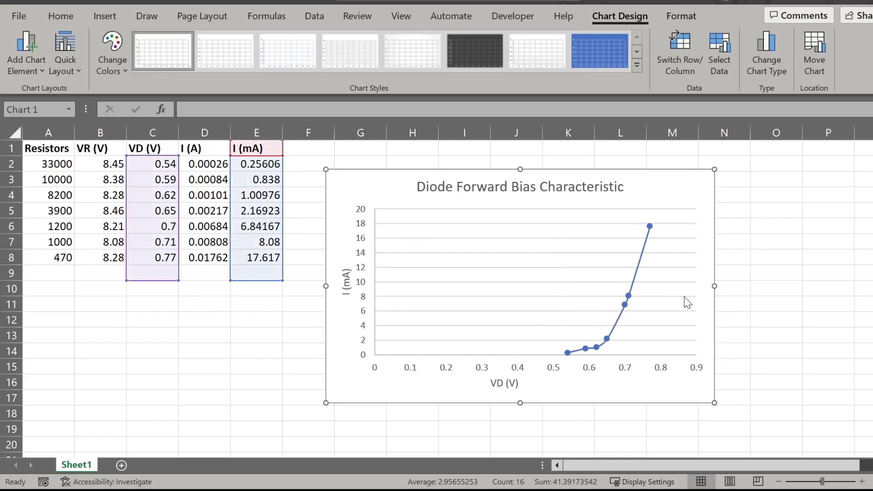
pyautogui.click(857, 336)
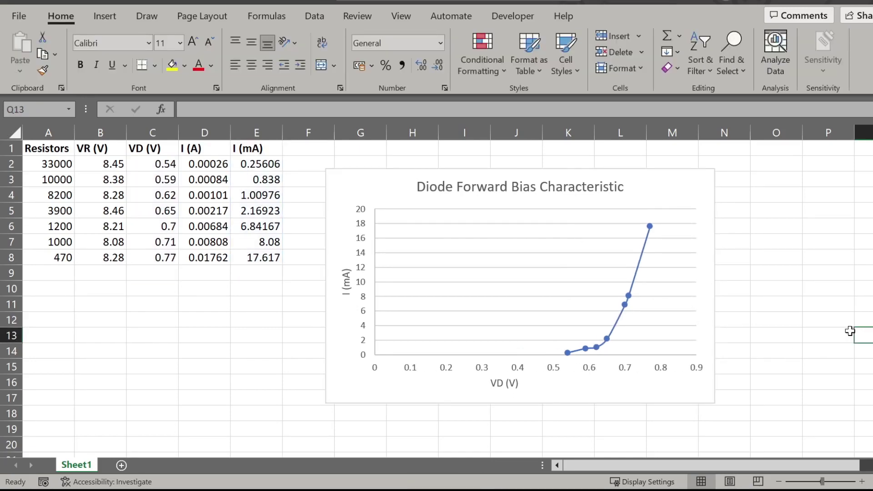